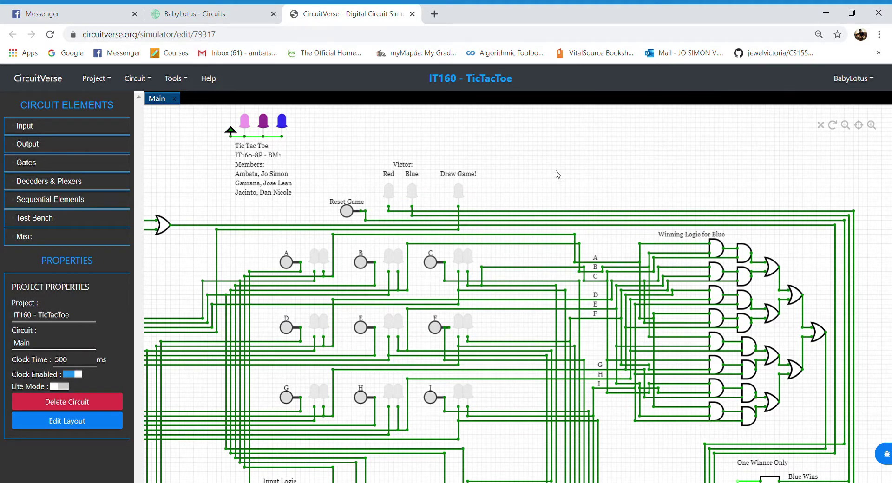
- Mark square C for blue and square F for red, setting Switch 3 and Switch 6 to 1
scroll(532, 186, "down", 2)
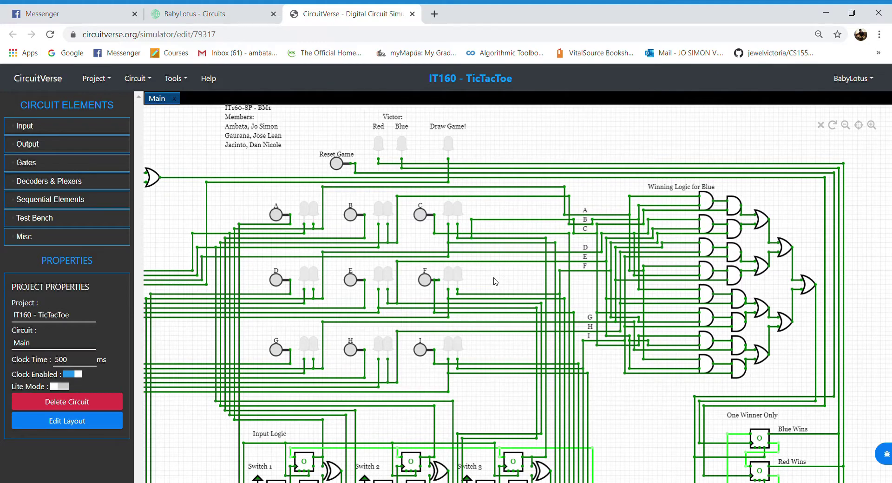
left_click(420, 215)
left_click(420, 215)
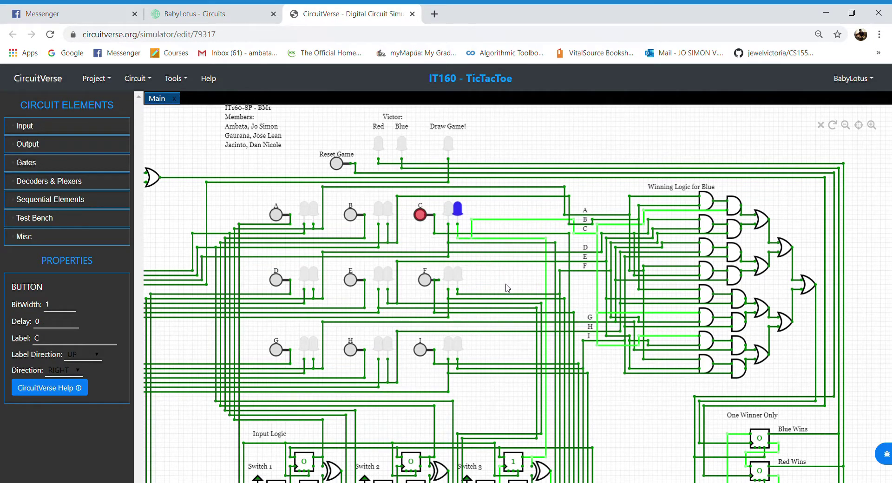
left_click_drag(500, 285, 501, 281)
left_click(426, 277)
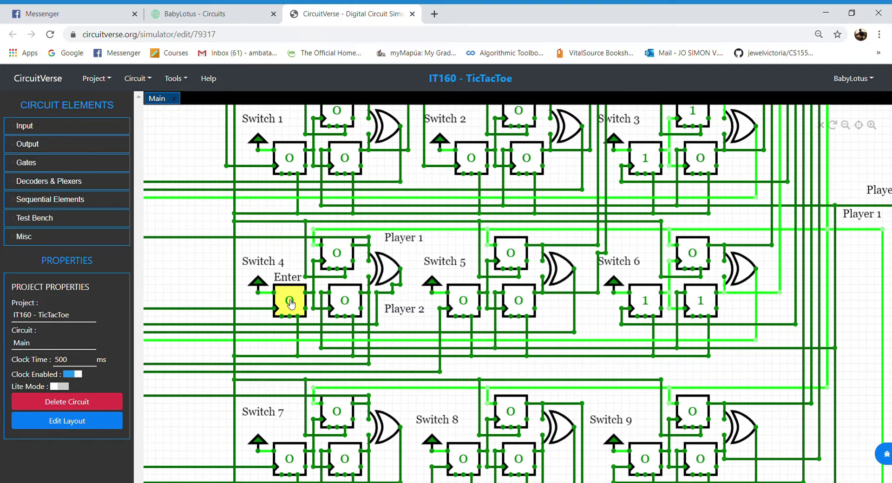
- Mark square D for blue, then zoom in on Switch 4's Input Logic flip-flops
scroll(206, 268, "down", 2)
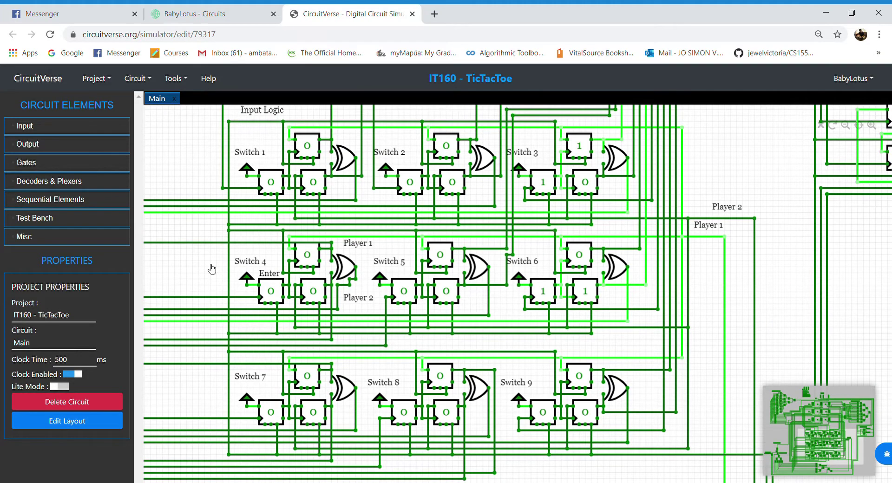
left_click_drag(212, 268, 237, 402)
left_click_drag(218, 257, 206, 321)
left_click_drag(270, 193, 257, 265)
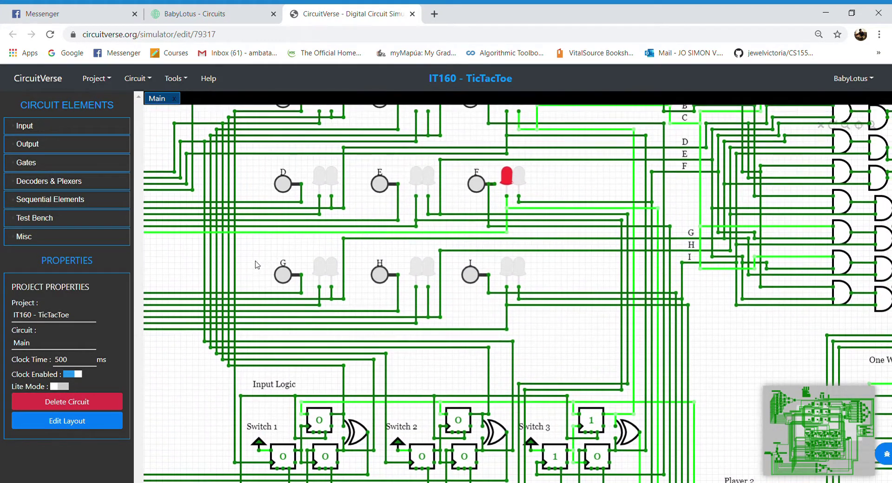
left_click(285, 187)
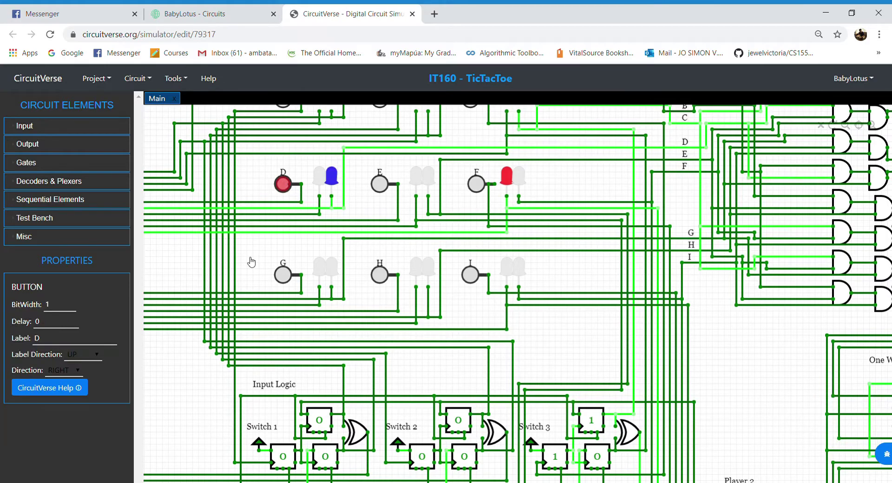
left_click_drag(195, 397, 229, 195)
scroll(228, 336, "up", 1)
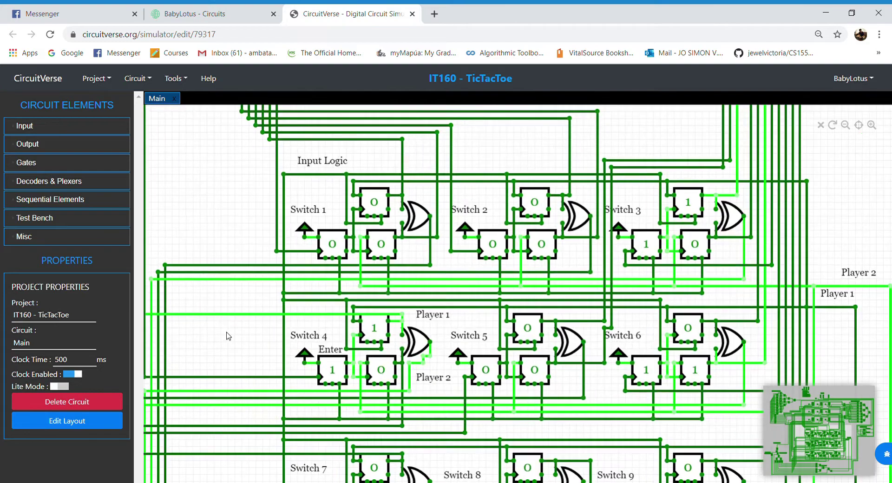
scroll(228, 336, "up", 1)
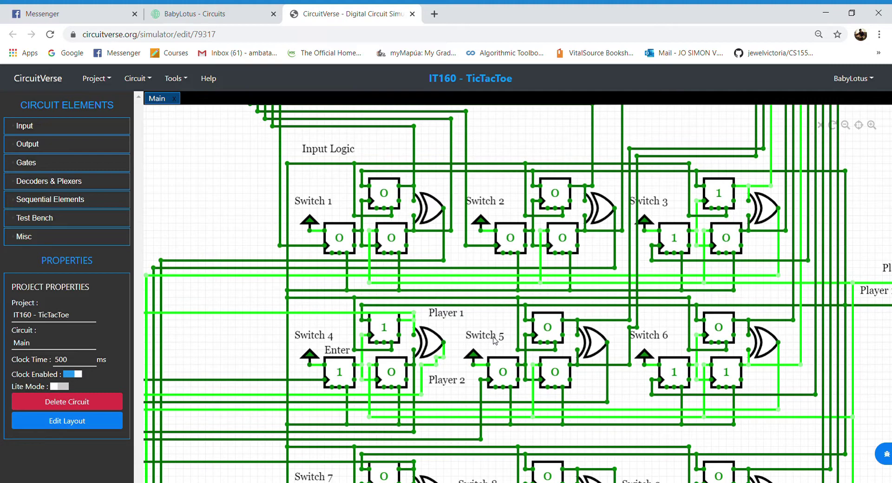
scroll(493, 341, "down", 1)
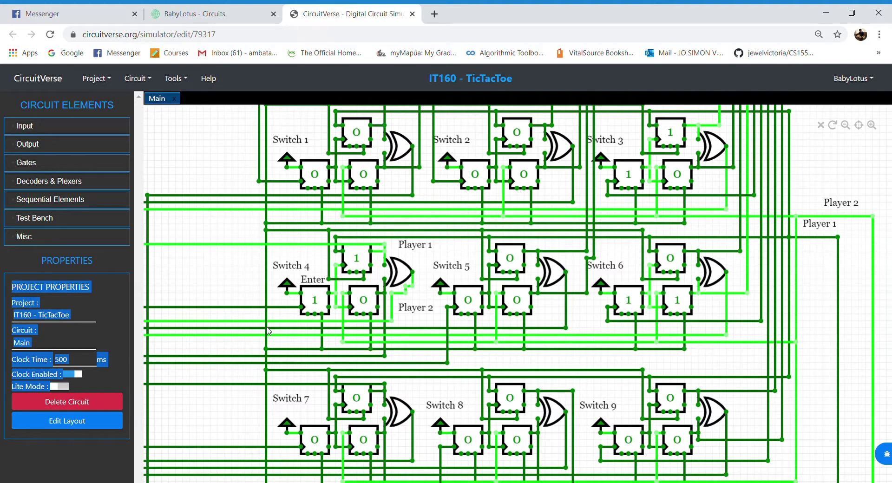
left_click_drag(202, 291, 269, 86)
left_click_drag(564, 354, 534, 300)
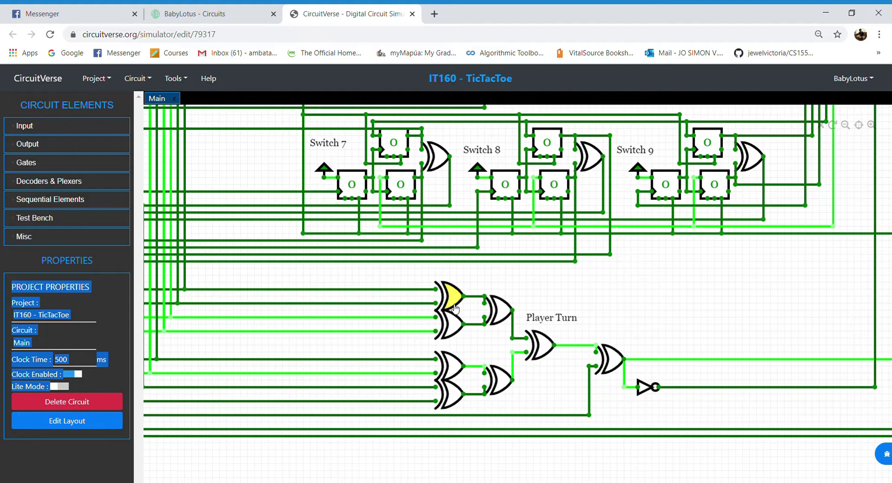
scroll(426, 263, "down", 2)
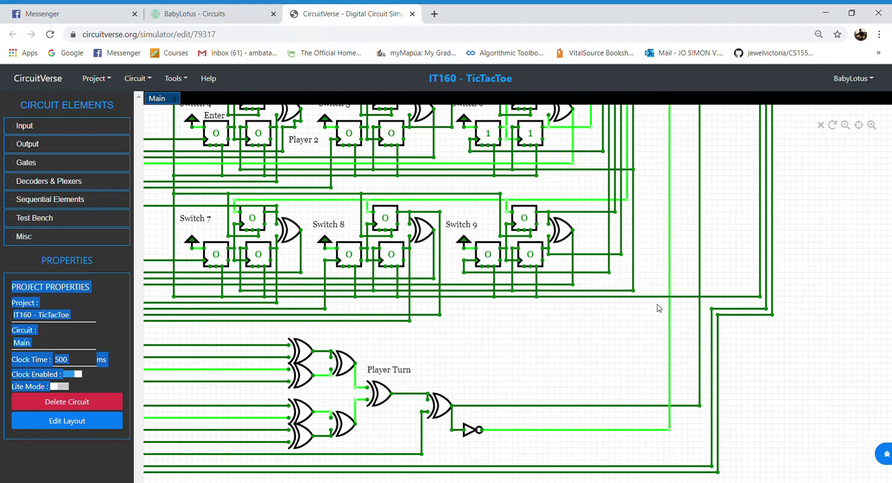
left_click_drag(622, 345, 635, 469)
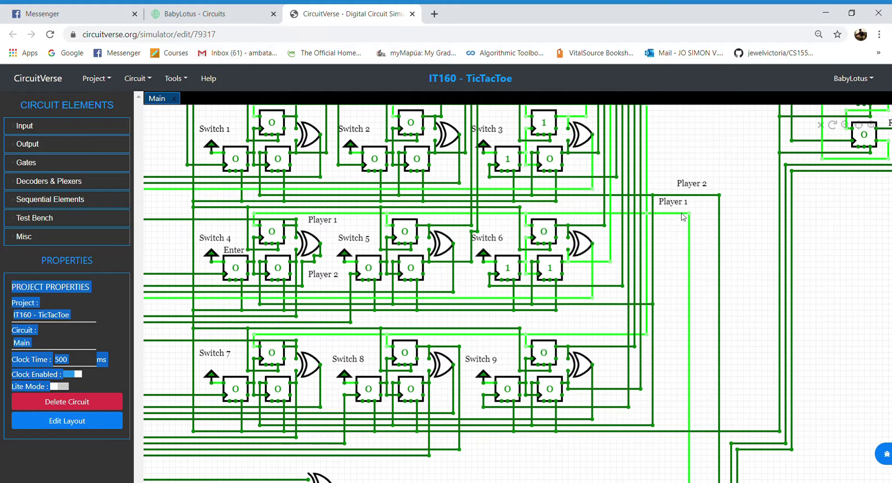
- Pan down to the G–I inputs and mark square I for blue
left_click(698, 152)
left_click_drag(698, 152, 713, 315)
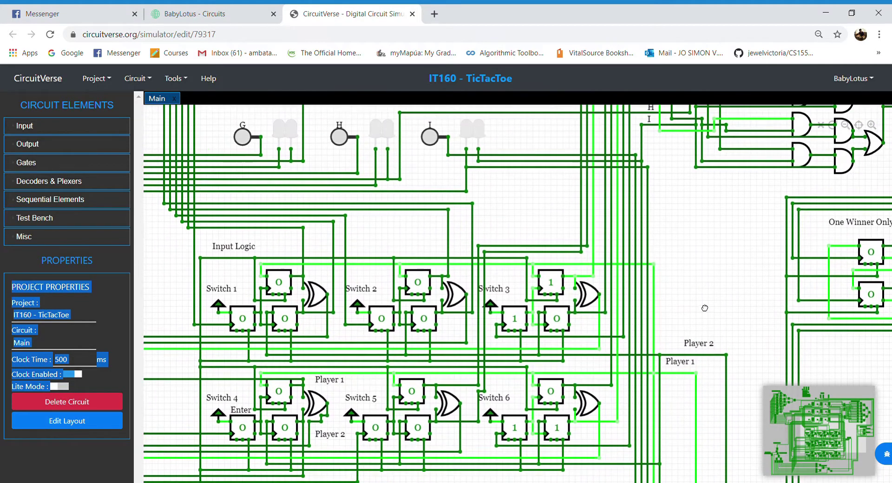
left_click_drag(706, 185, 725, 387)
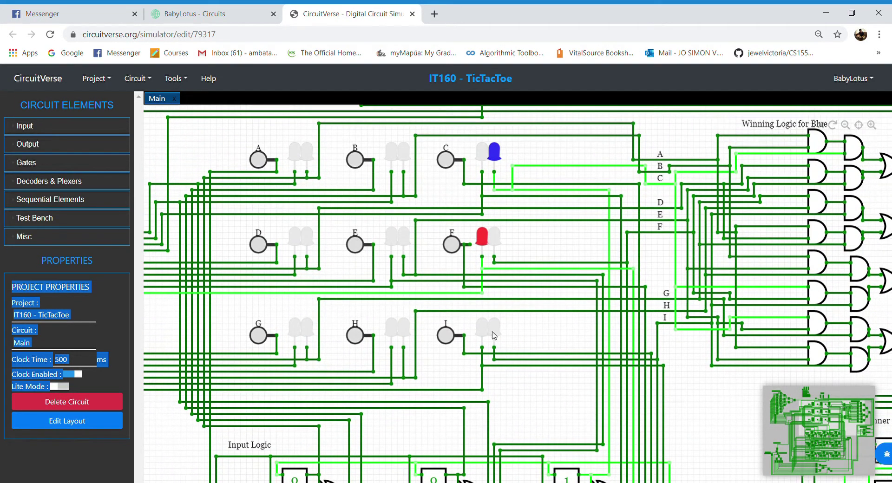
left_click(454, 339)
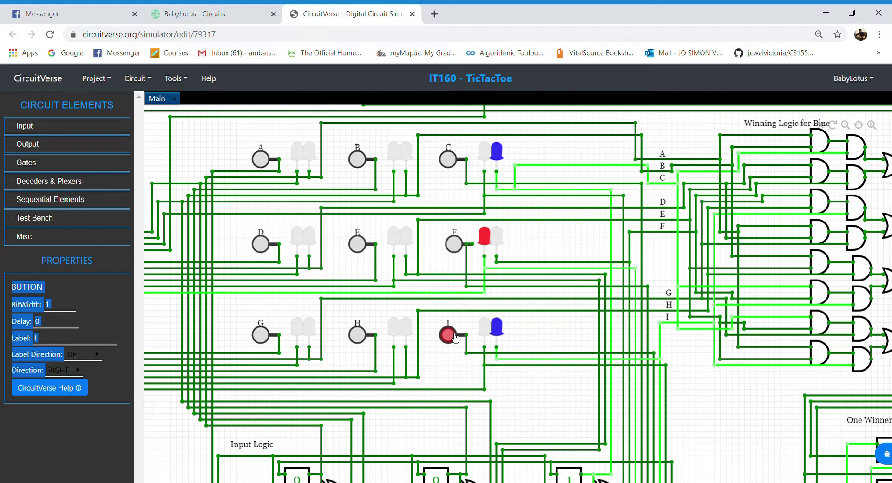
- Check the Switch 7–9 flip-flops, then mark square H for red
left_click_drag(534, 391, 484, 177)
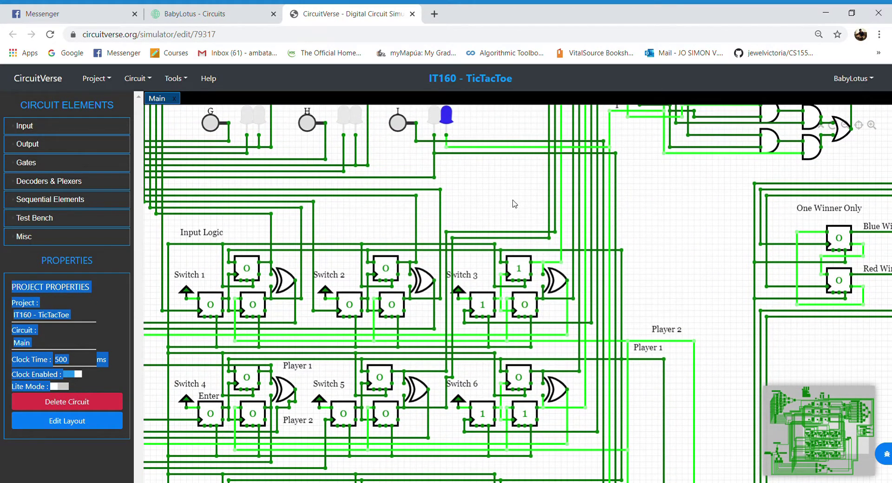
left_click_drag(514, 205, 544, 96)
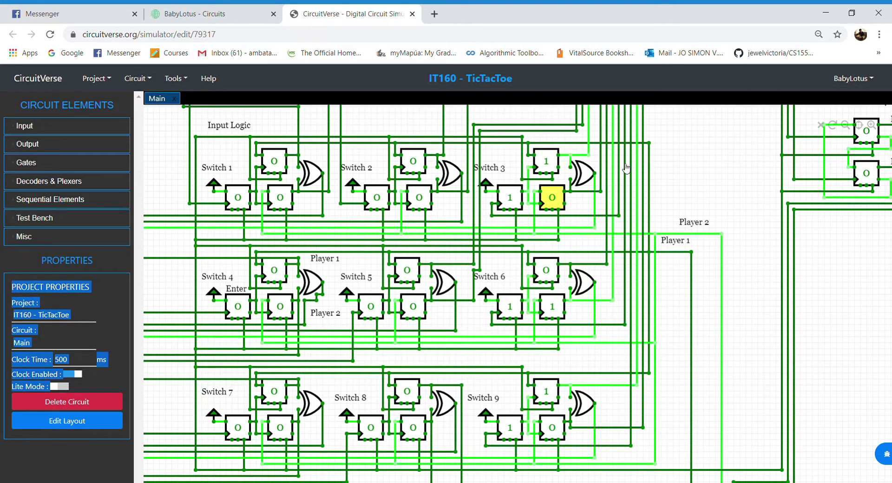
scroll(562, 200, "down", 2)
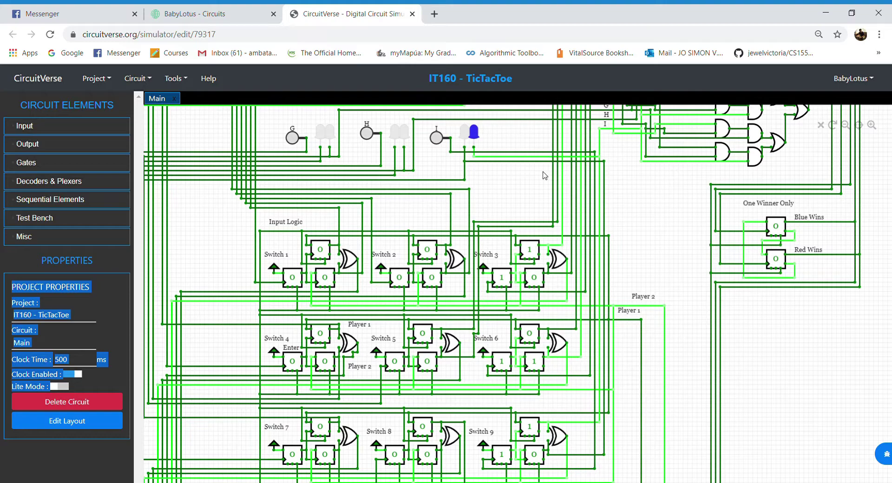
left_click_drag(525, 182, 513, 207)
left_click(389, 270)
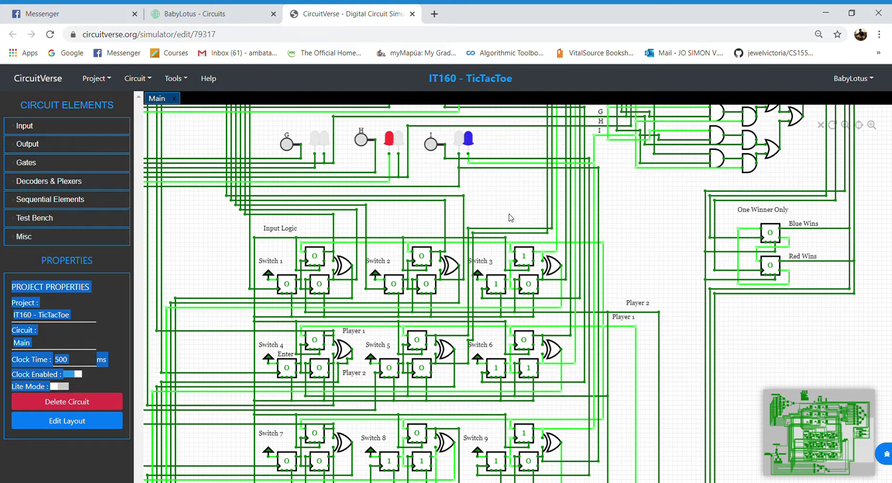
- Pan up to the top of the circuit and trigger the Reset Game input once
left_click_drag(637, 272, 629, 231)
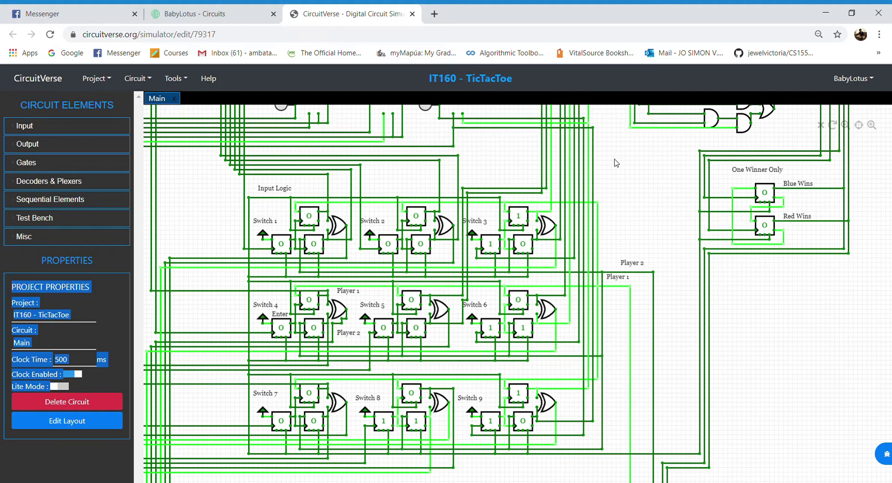
left_click_drag(605, 149, 689, 396)
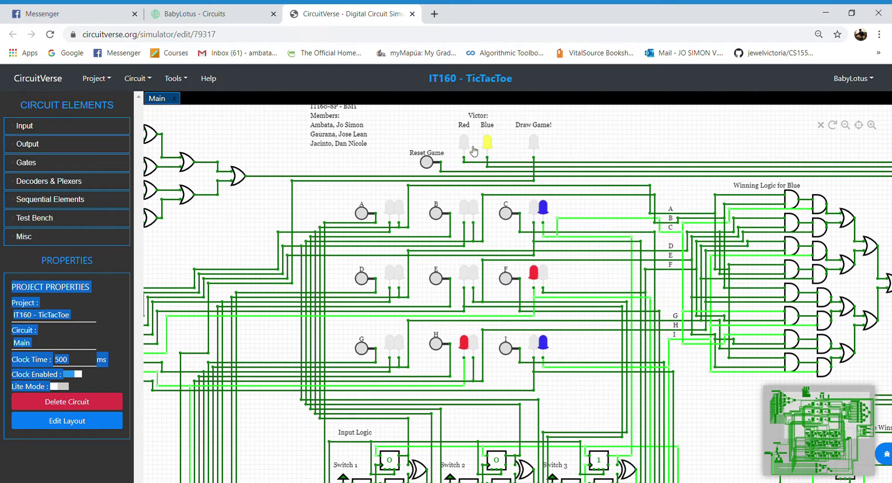
left_click(428, 163)
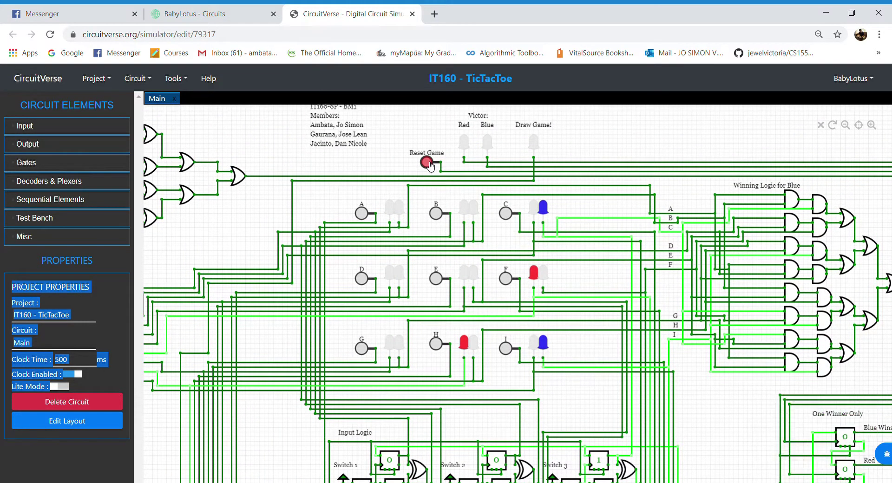
left_click_drag(296, 339, 277, 256)
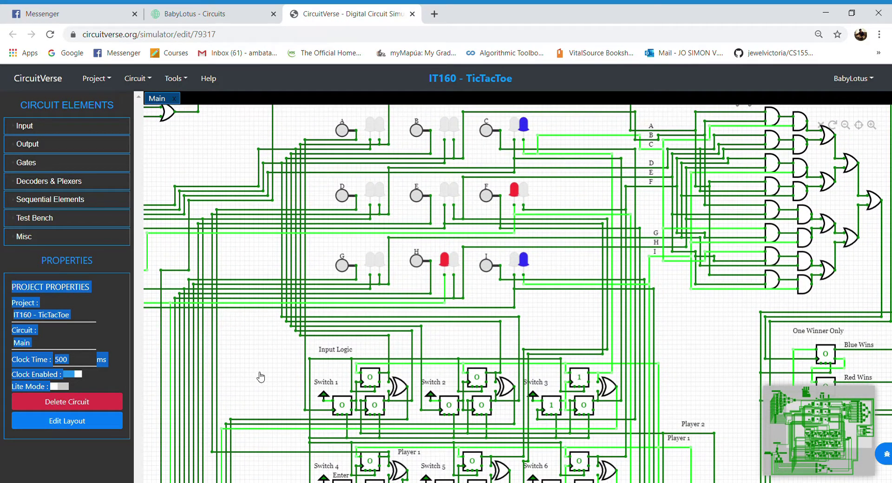
- Pan back over Switches 1–9 to the A–F inputs and the Reset Game button
left_click_drag(259, 375, 238, 269)
scroll(238, 270, "up", 5)
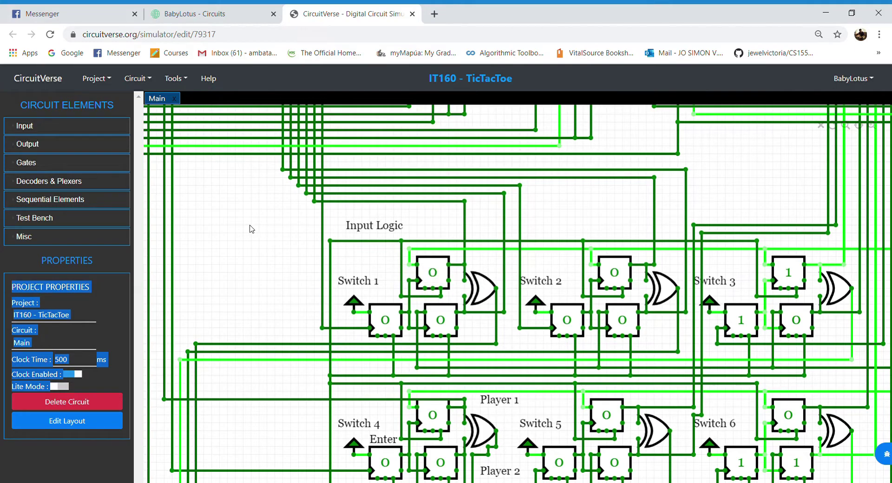
scroll(249, 229, "down", 2)
left_click_drag(265, 223, 255, 376)
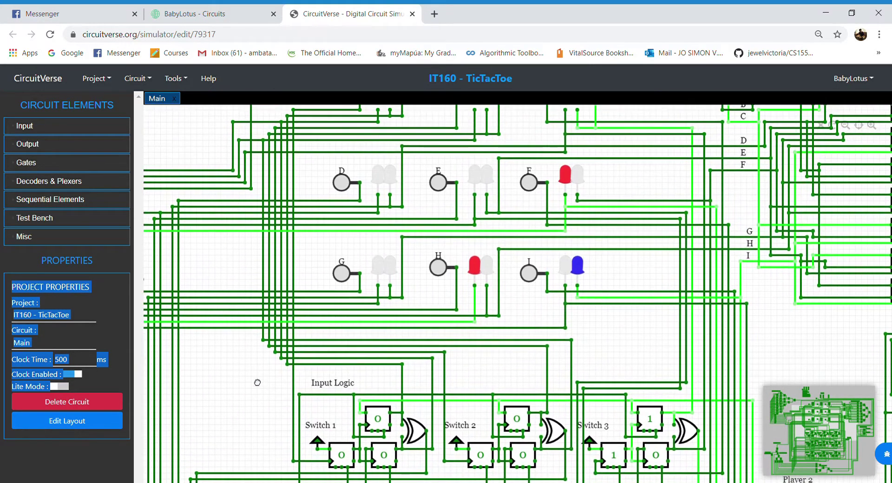
left_click_drag(233, 130, 226, 243)
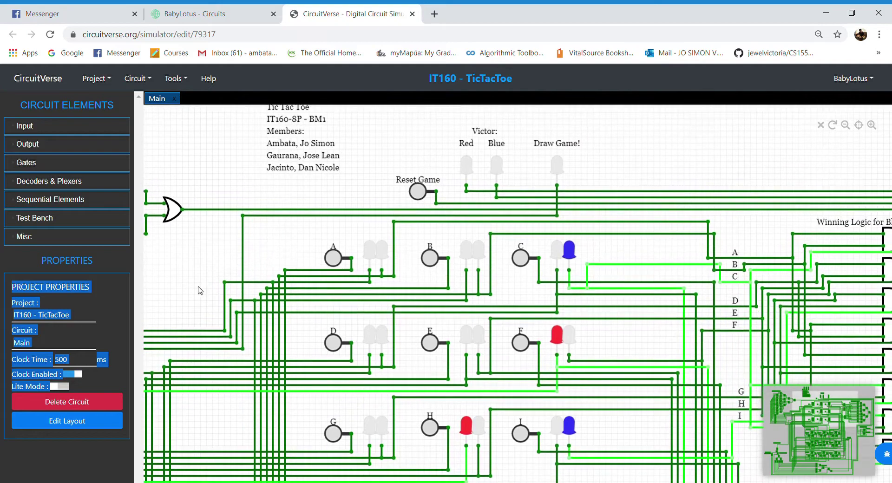
- Reset the game so every board LED goes dark
left_click(418, 191)
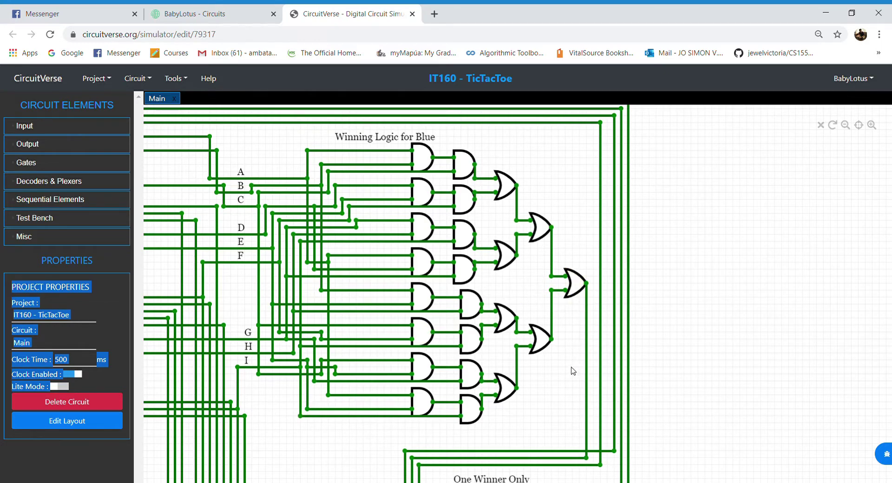
- Pan the canvas to inspect the One Winner Only flip-flop block
left_click_drag(569, 374, 588, 196)
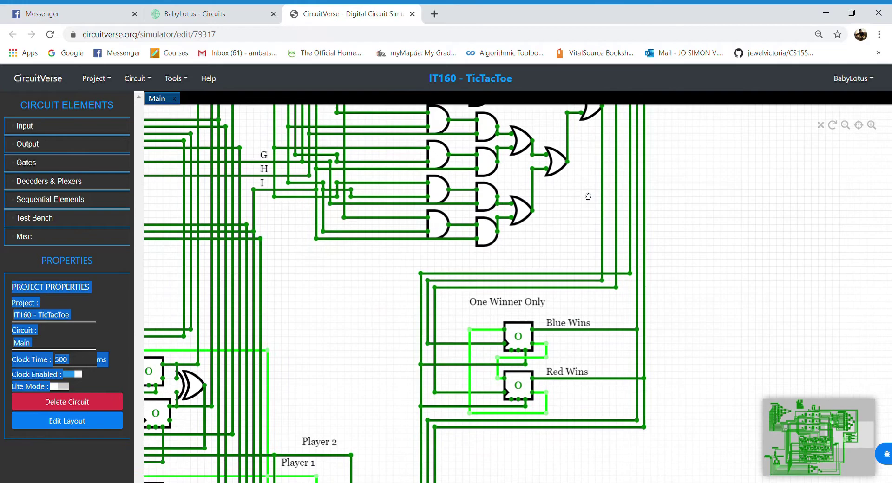
left_click_drag(358, 300, 328, 273)
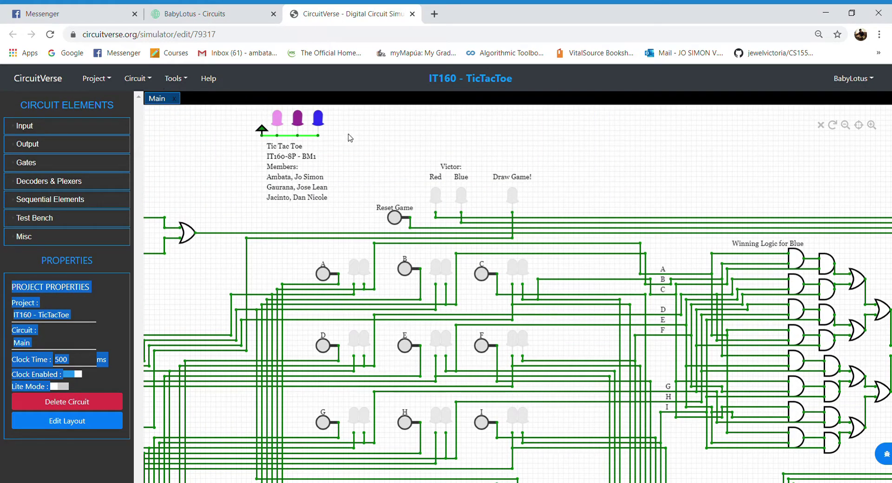
- Play B, C, E, F and H so Blue completes the B–E–H column
left_click(405, 269)
left_click(482, 273)
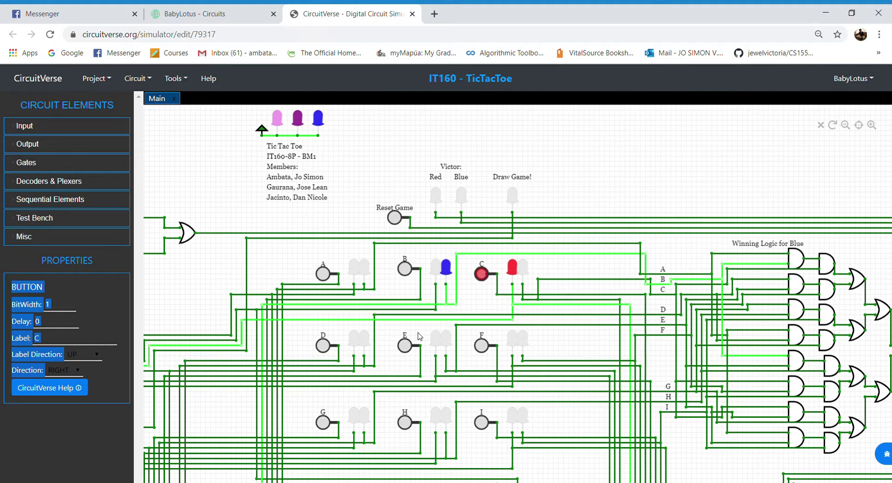
left_click(404, 345)
left_click(481, 346)
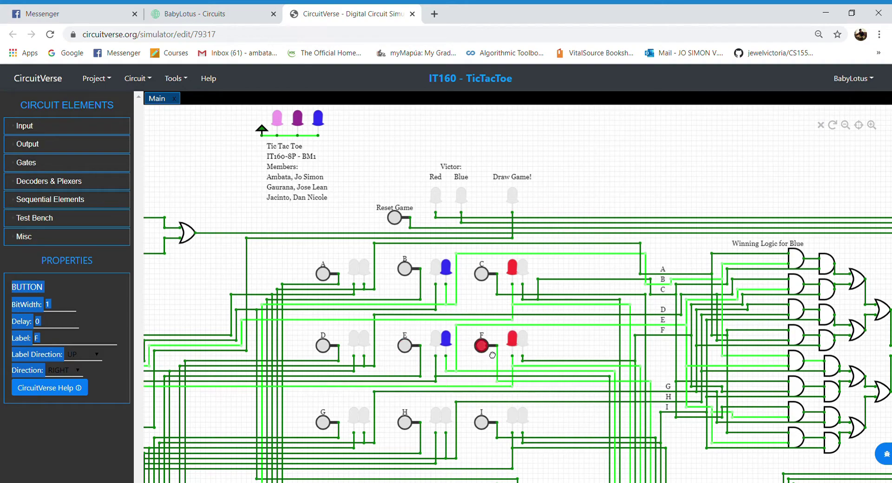
left_click(405, 423)
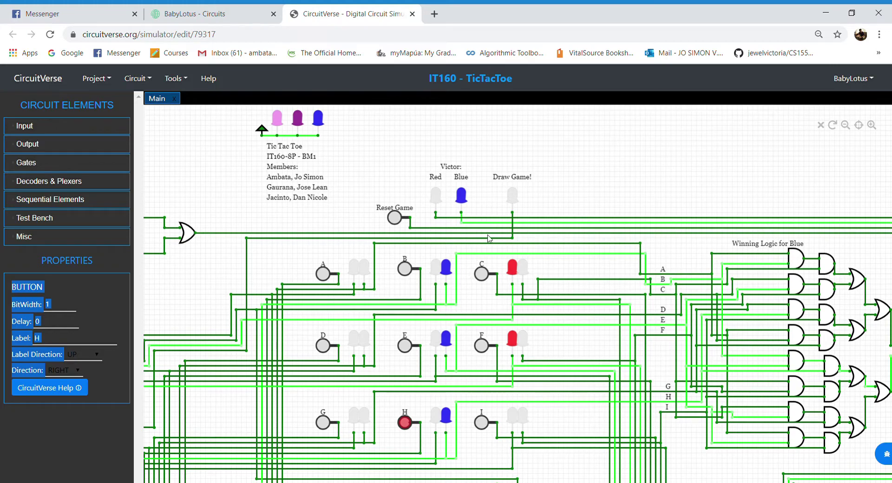
- Try Red on square I, then show One Winner Only holding Blue Wins 1, Red Wins 0
left_click(486, 425)
left_click_drag(572, 432, 369, 326)
left_click_drag(495, 379, 305, 266)
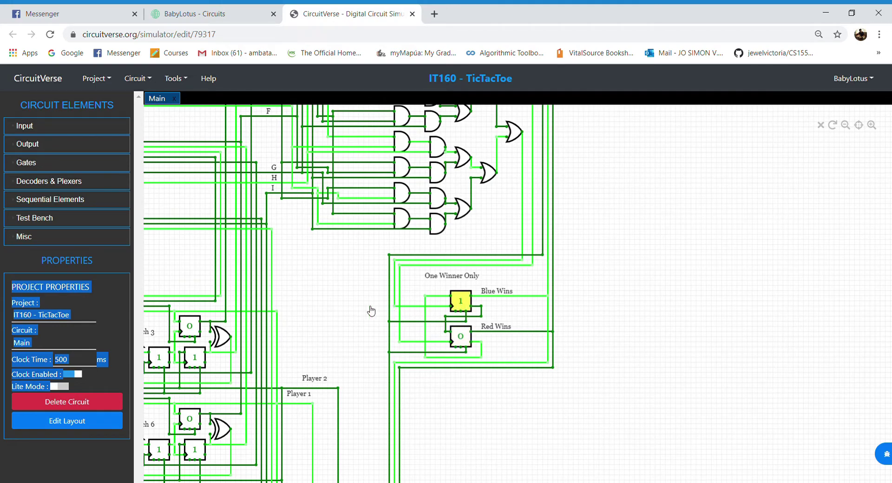
- Pan past the Input Logic switches to centre the Draw Game Logic gates
left_click_drag(310, 319, 725, 252)
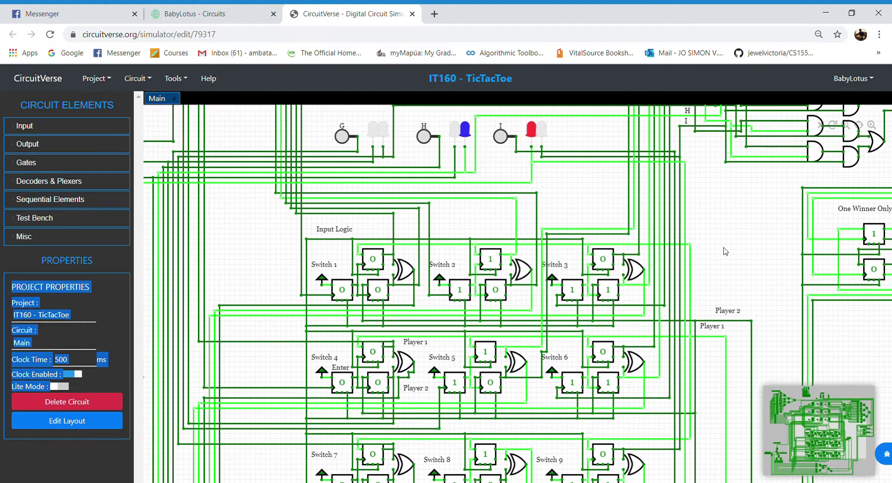
left_click_drag(255, 264, 498, 221)
left_click_drag(328, 254, 592, 214)
left_click_drag(467, 241, 456, 201)
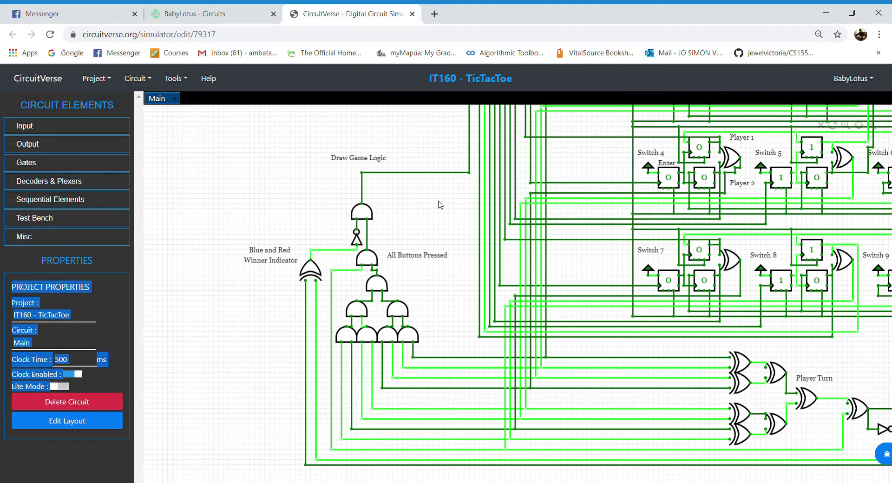
left_click_drag(440, 203, 430, 178)
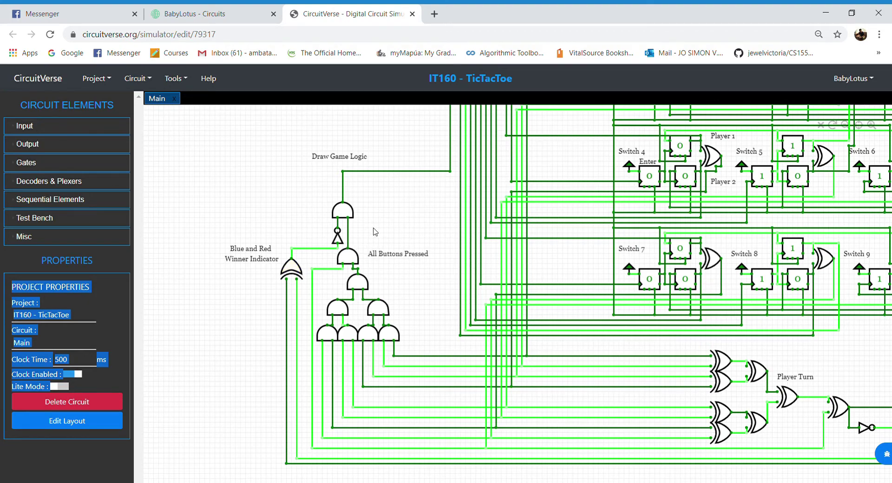
- Return to the Input Logic area and reset the game to an empty board
left_click_drag(405, 191, 270, 379)
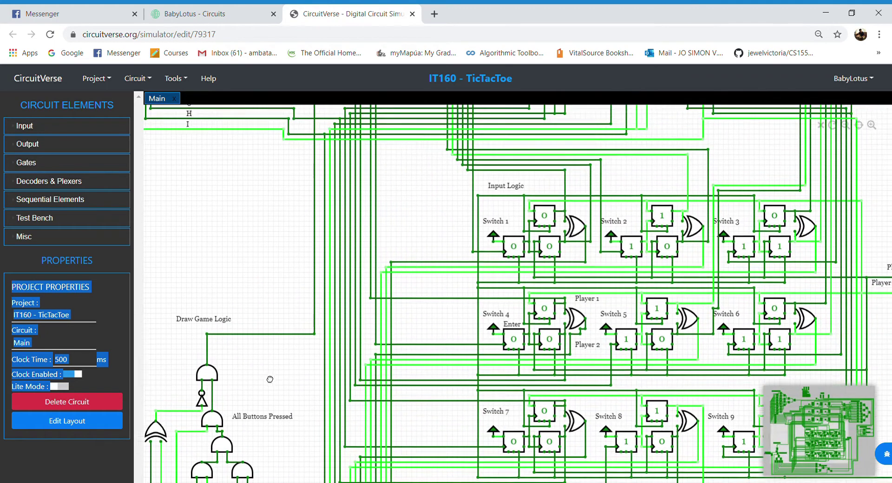
scroll(391, 259, "up", 1)
scroll(400, 255, "up", 5)
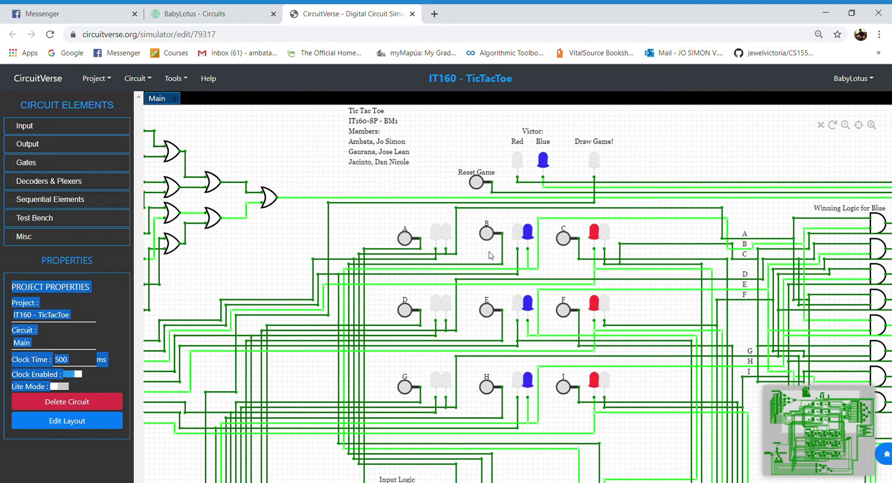
left_click(476, 182)
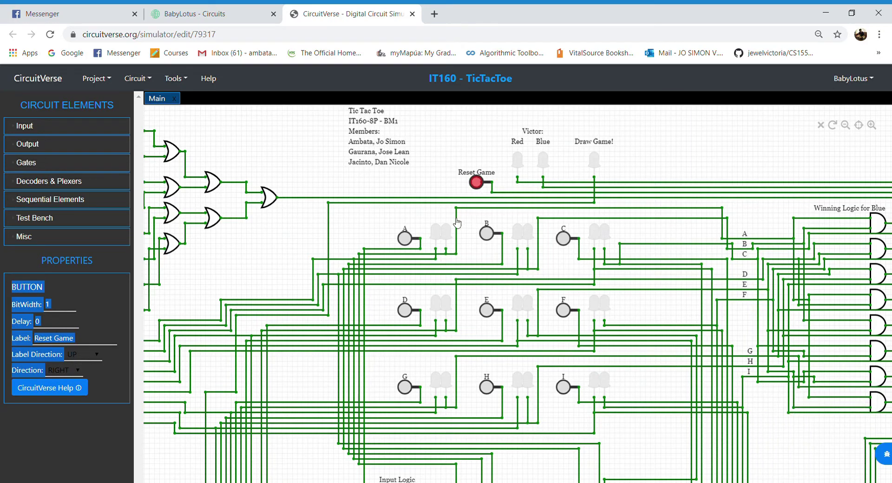
- Fill squares A, E, B, C, F, D, G, H, I alternately so the game ends in a draw
left_click(404, 238)
left_click(487, 310)
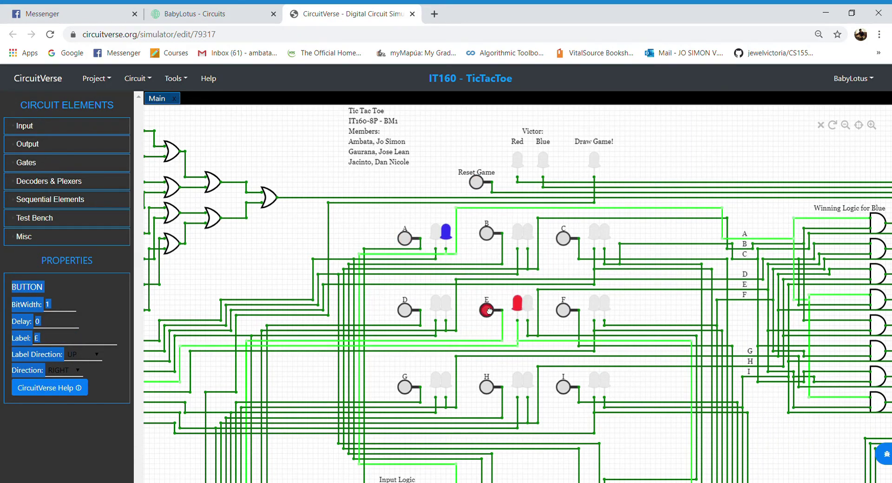
left_click(488, 235)
left_click(565, 240)
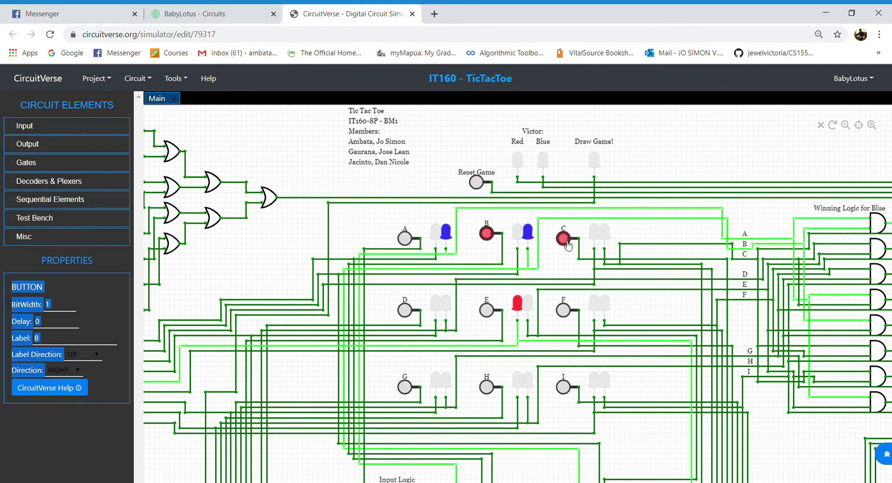
left_click(563, 310)
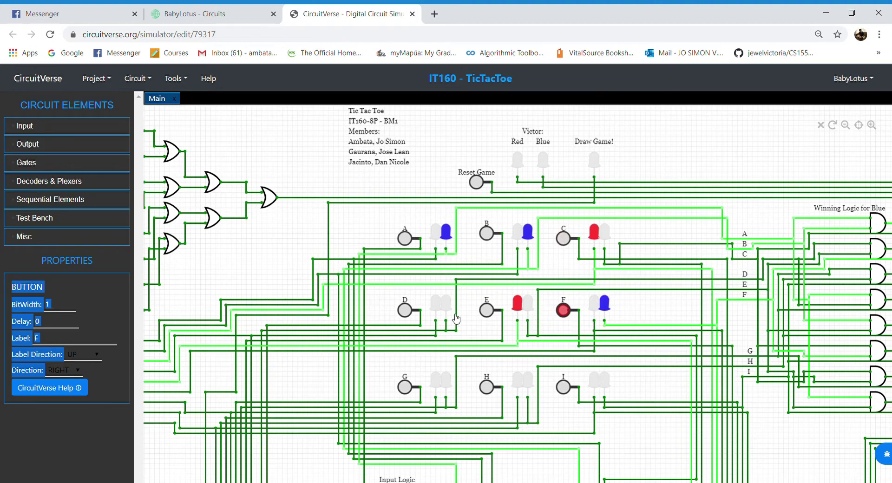
left_click(404, 310)
left_click(405, 388)
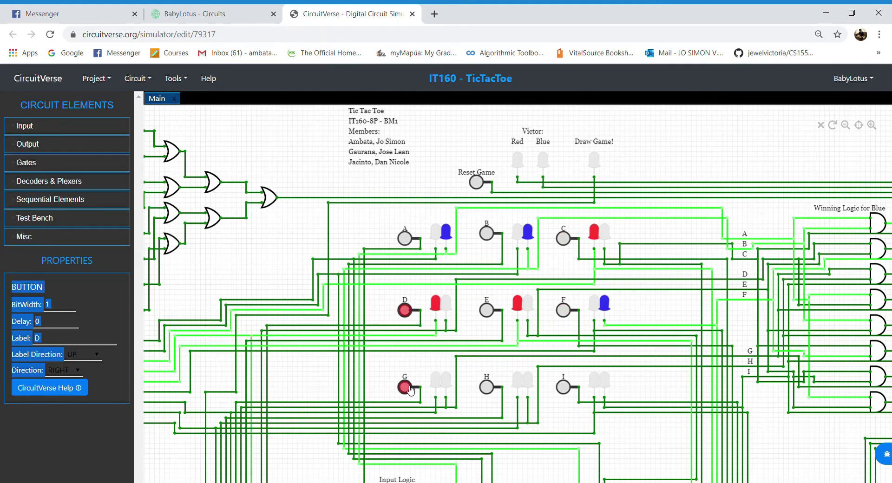
left_click(486, 383)
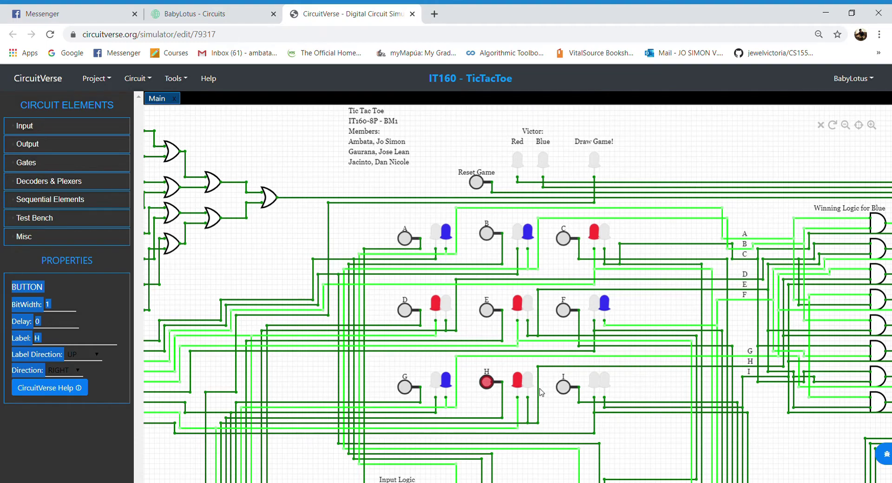
left_click(563, 387)
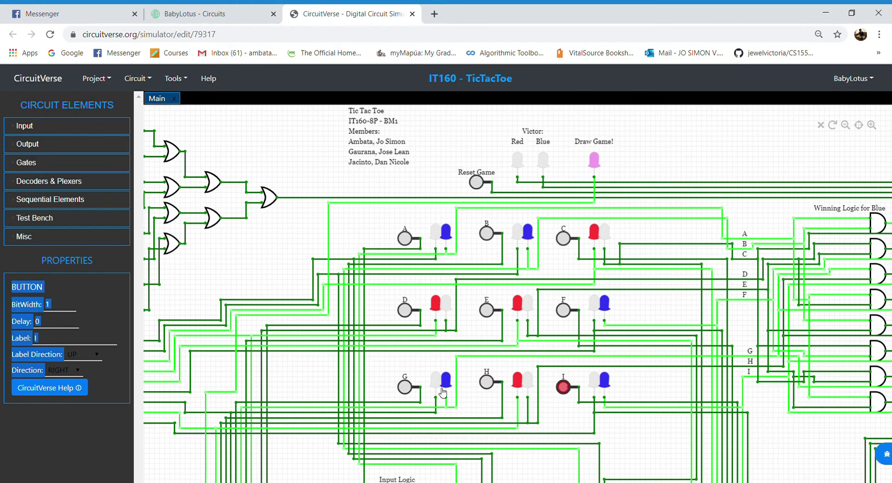
left_click_drag(322, 388, 361, 417)
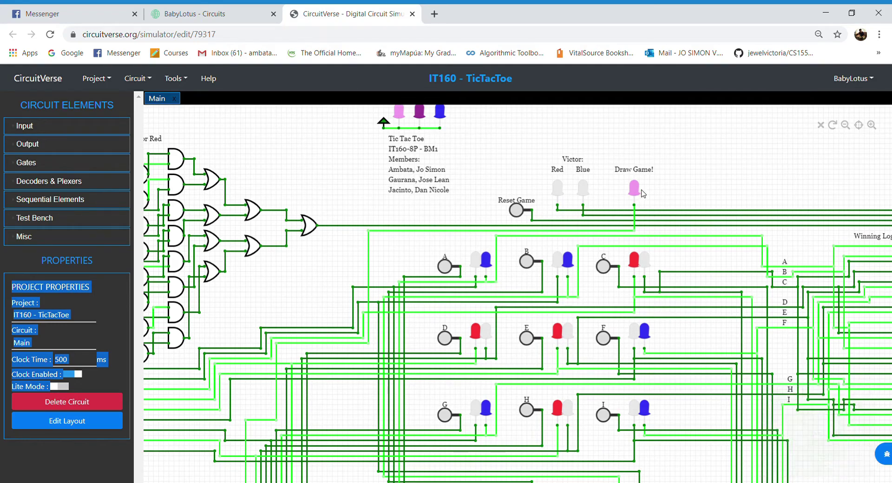
left_click_drag(231, 303, 357, 217)
scroll(357, 218, "down", 6)
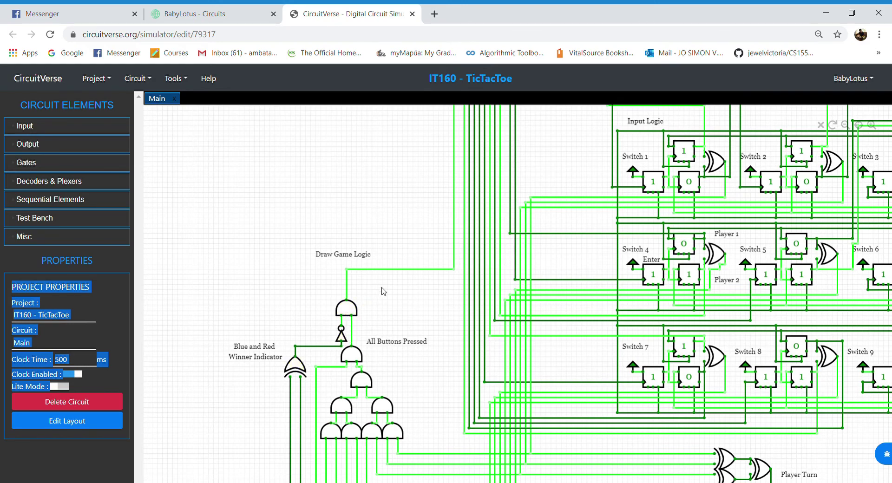
scroll(385, 297, "up", 5)
scroll(464, 400, "up", 3)
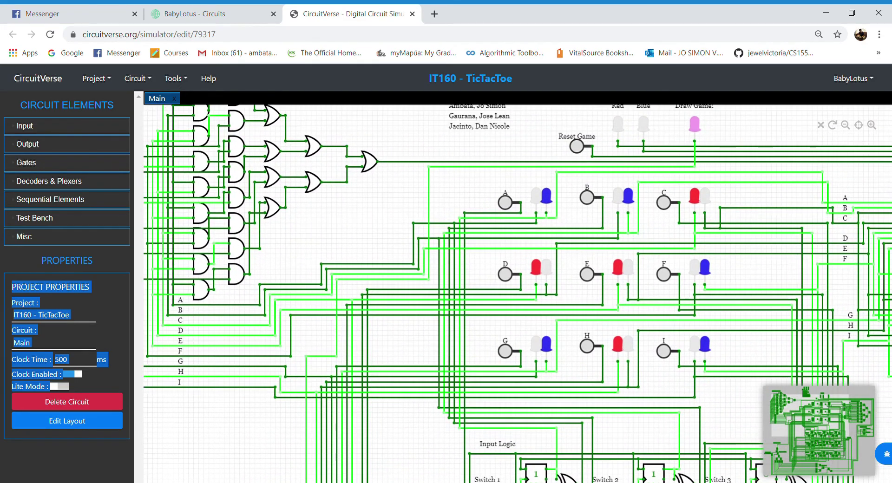
scroll(325, 390, "up", 4)
scroll(273, 385, "right", 4)
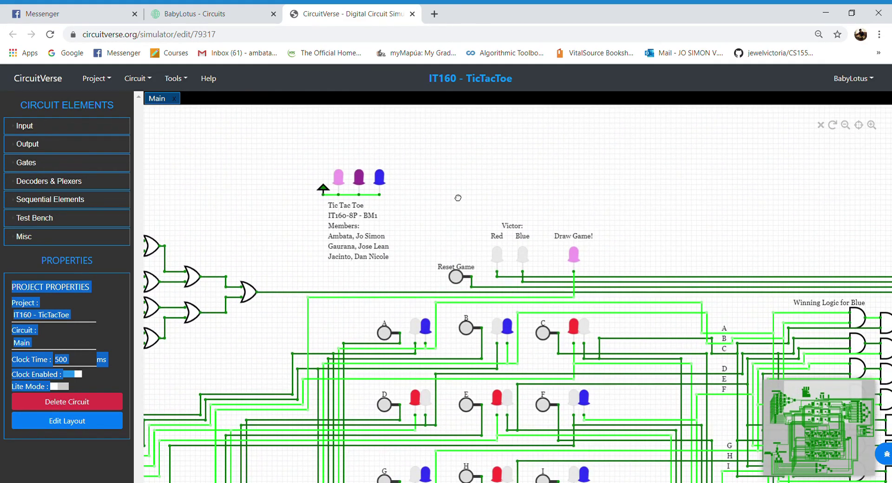
scroll(378, 180, "right", 2)
scroll(379, 180, "down", 1)
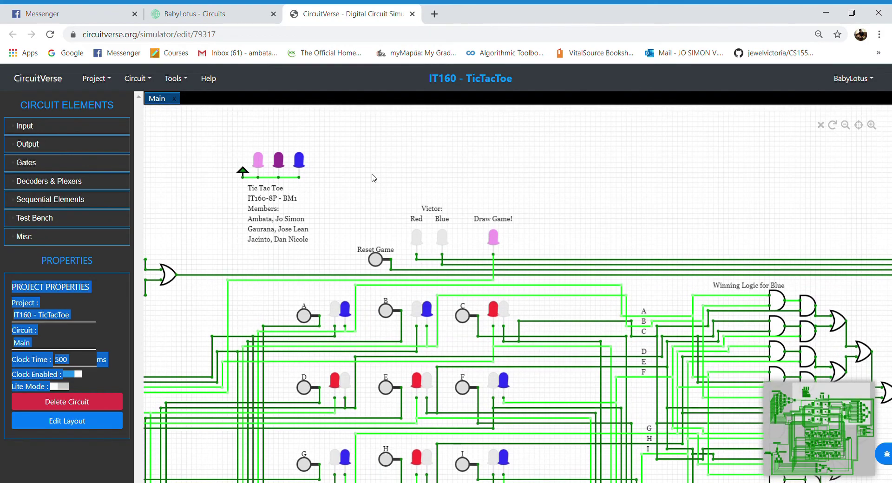